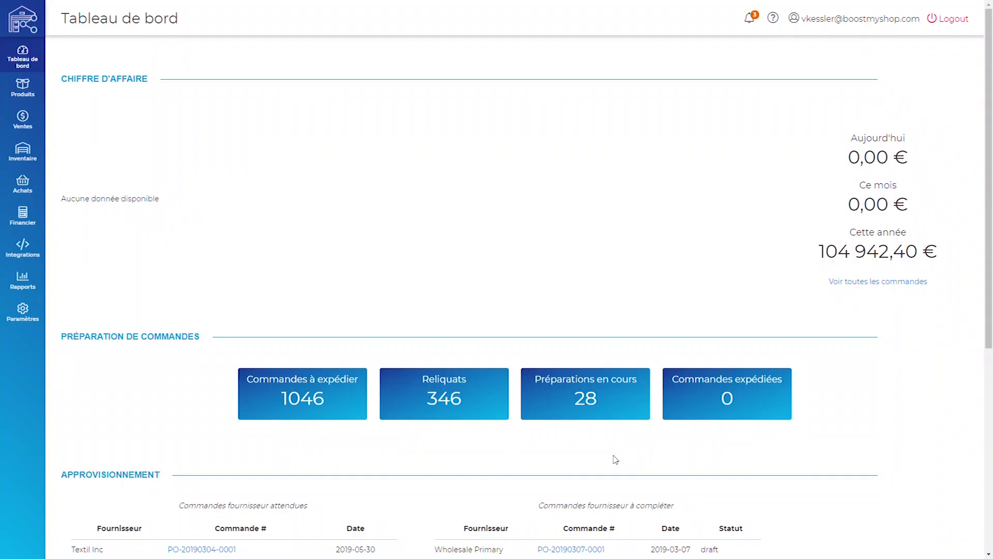
# - Open the list of configured integrations and review the connected services
pyautogui.click(38, 256)
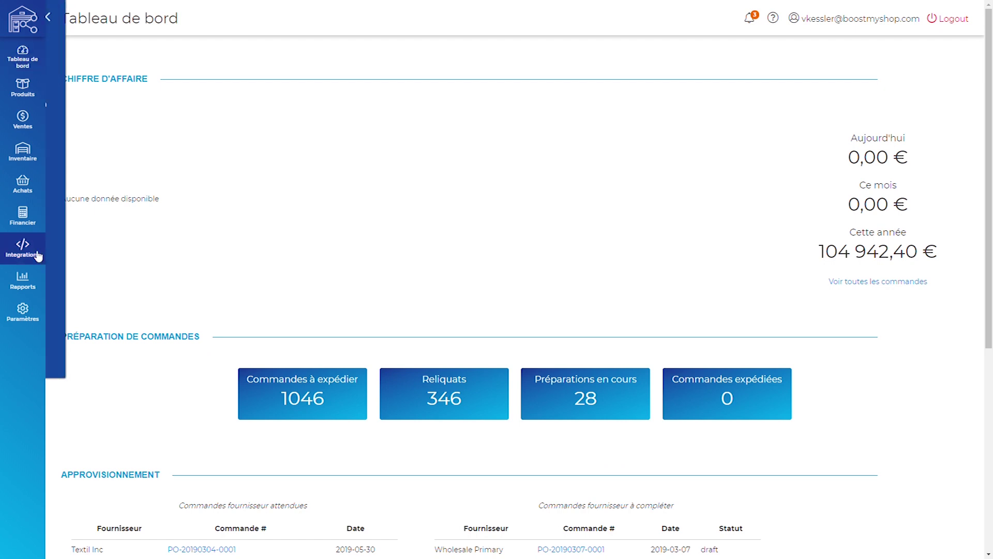
pyautogui.click(93, 59)
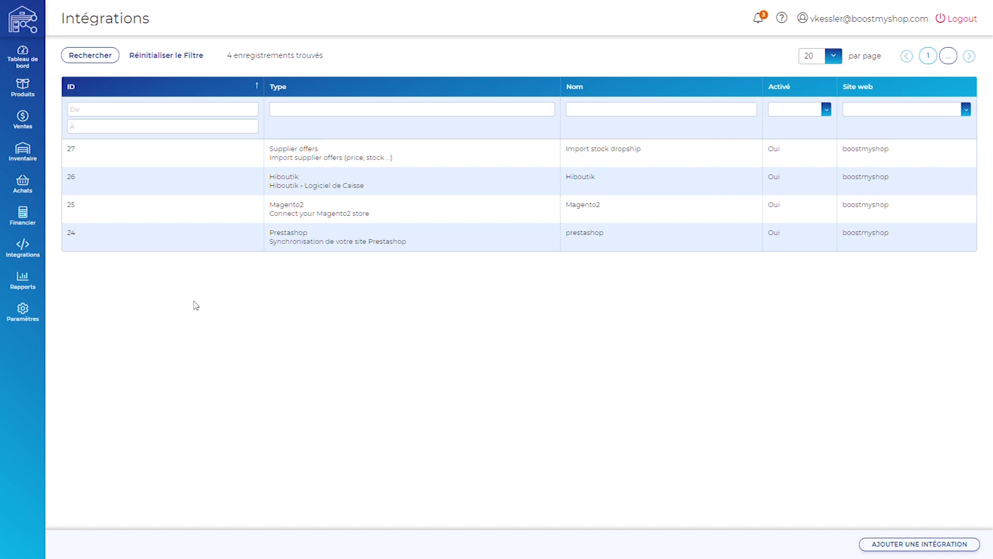
# - View the warehouse list (Dépôts), followed by the stock movement history (Mouvements de stock)
pyautogui.click(35, 161)
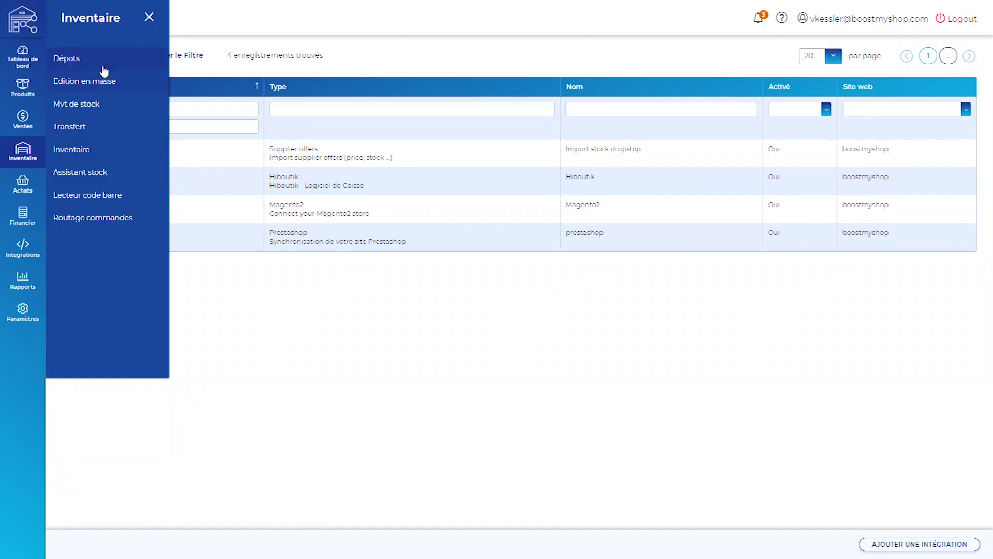
pyautogui.click(102, 65)
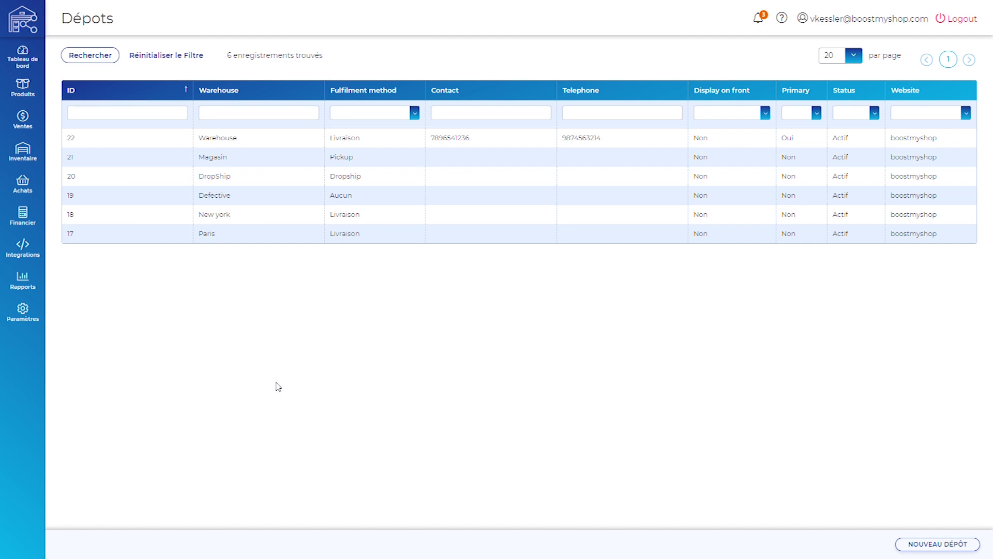
pyautogui.click(39, 164)
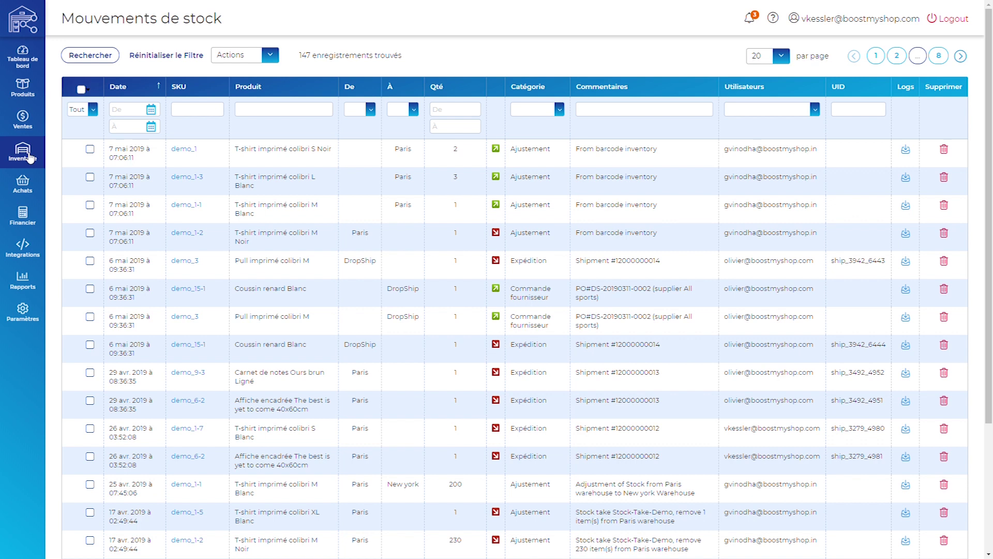
pyautogui.click(22, 153)
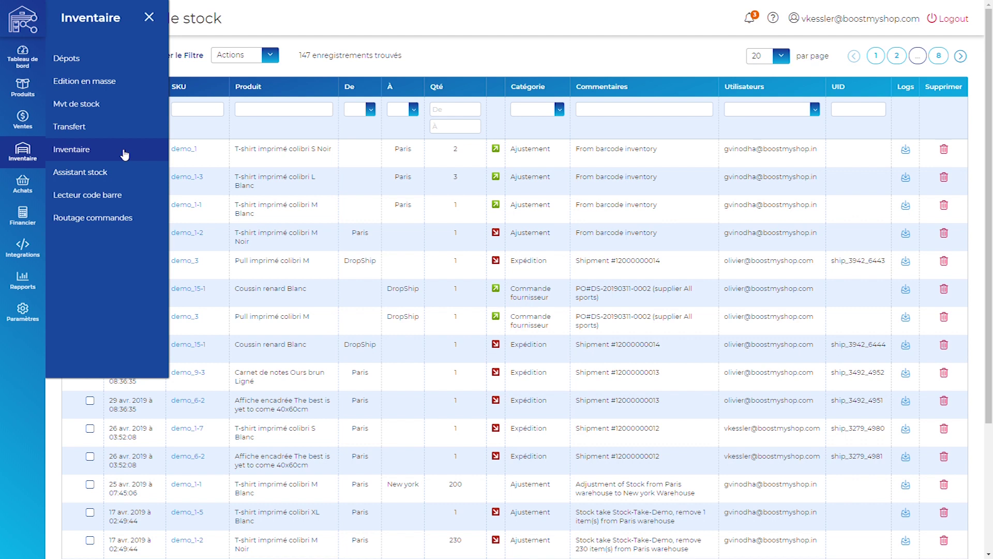
# - Open the product T-shirt imprimé colibri M Blanc (demo_1-1) from the product list and check its stock per warehouse
pyautogui.click(32, 98)
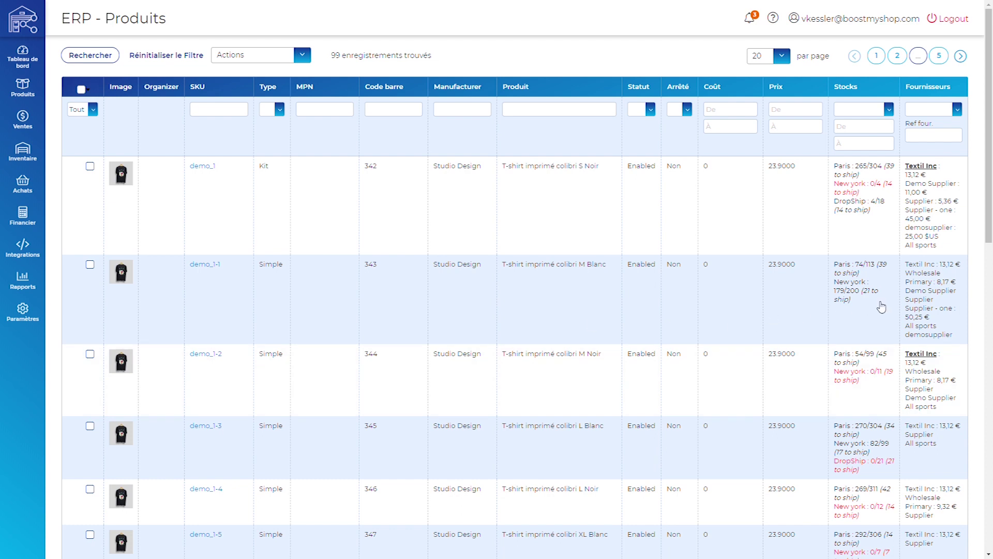
pyautogui.click(881, 307)
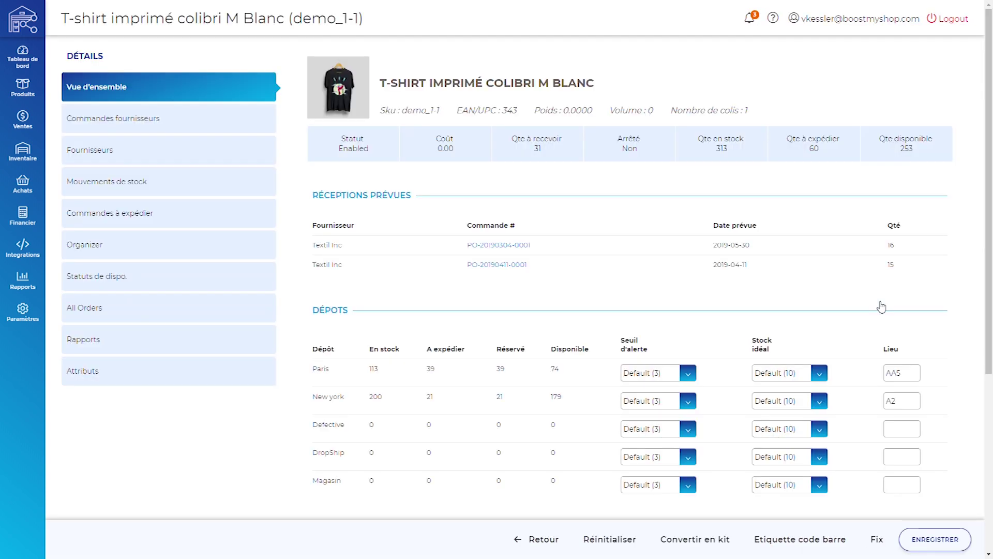
pyautogui.doubleClick(325, 372)
# - Review the product's supplier orders, associated suppliers, stock movements and orders to ship
pyautogui.click(135, 132)
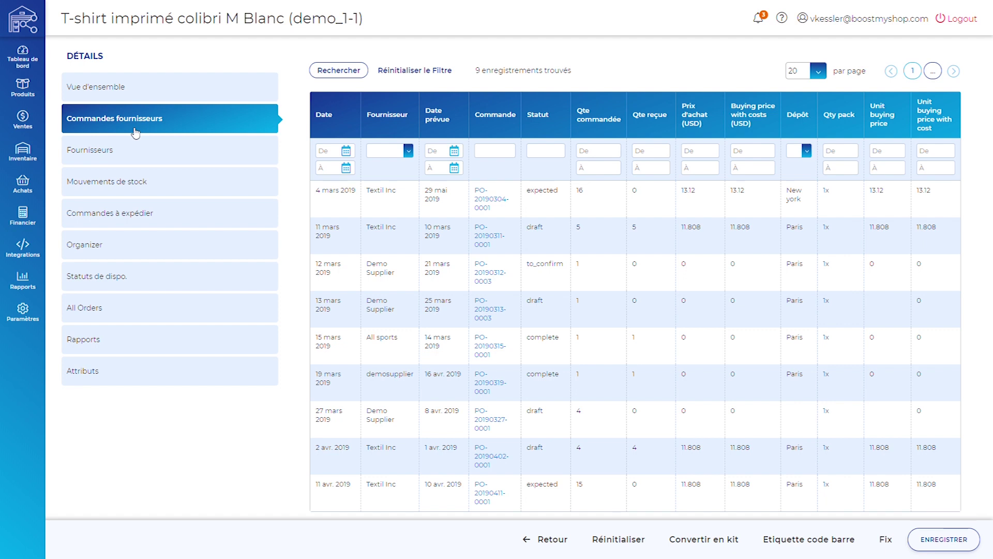
pyautogui.click(149, 152)
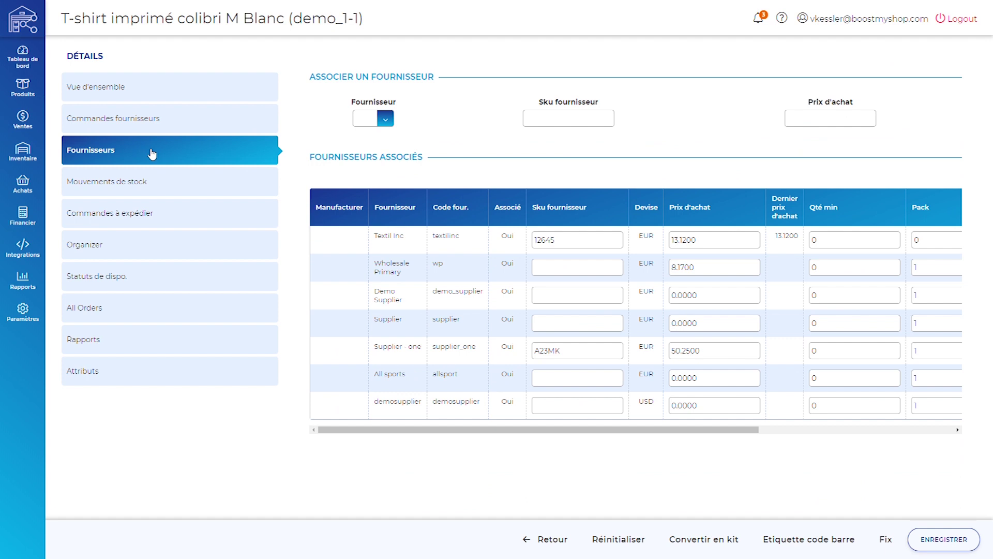
pyautogui.click(129, 186)
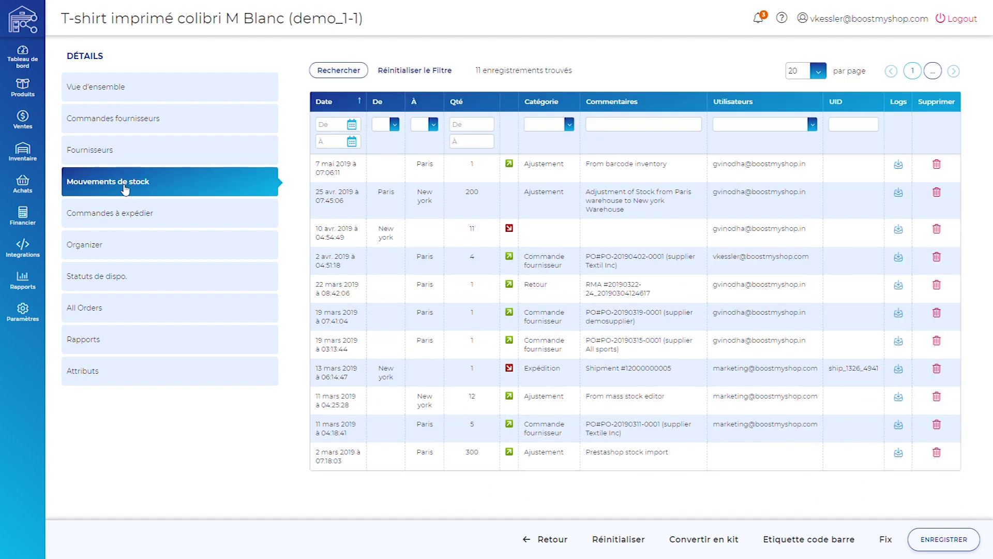
pyautogui.click(115, 212)
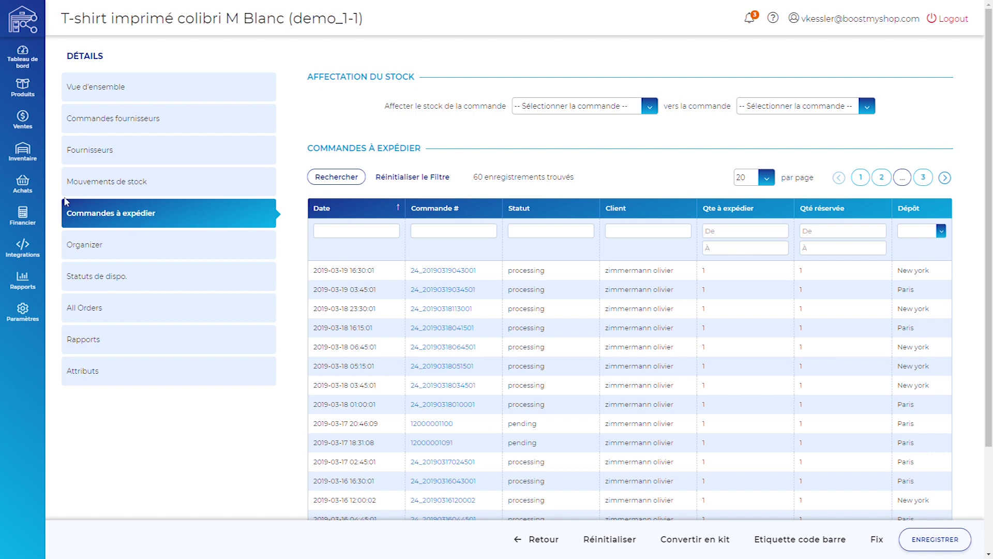
# - Open the Demo Supplier record from the supplier list and review its general information and purchasing parameters
pyautogui.click(30, 193)
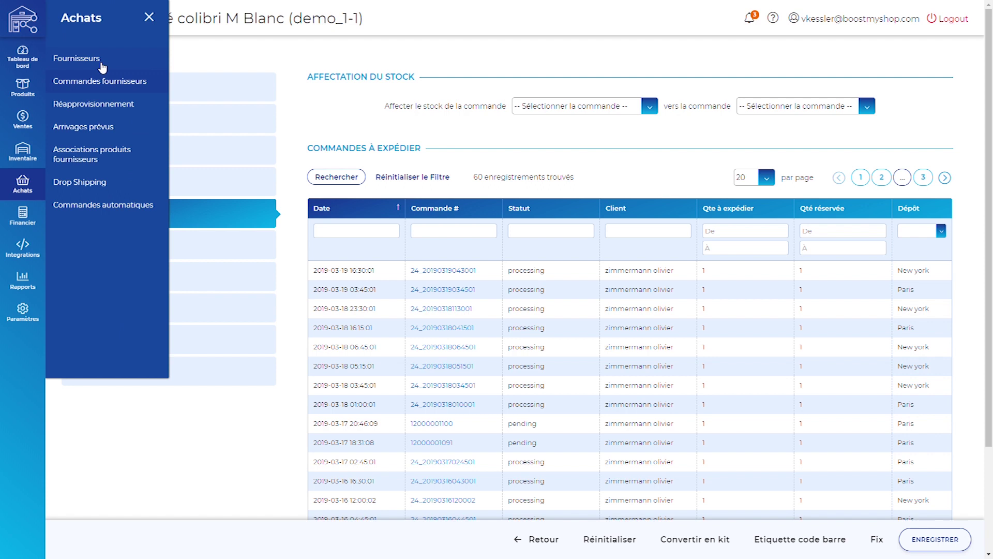
pyautogui.click(77, 58)
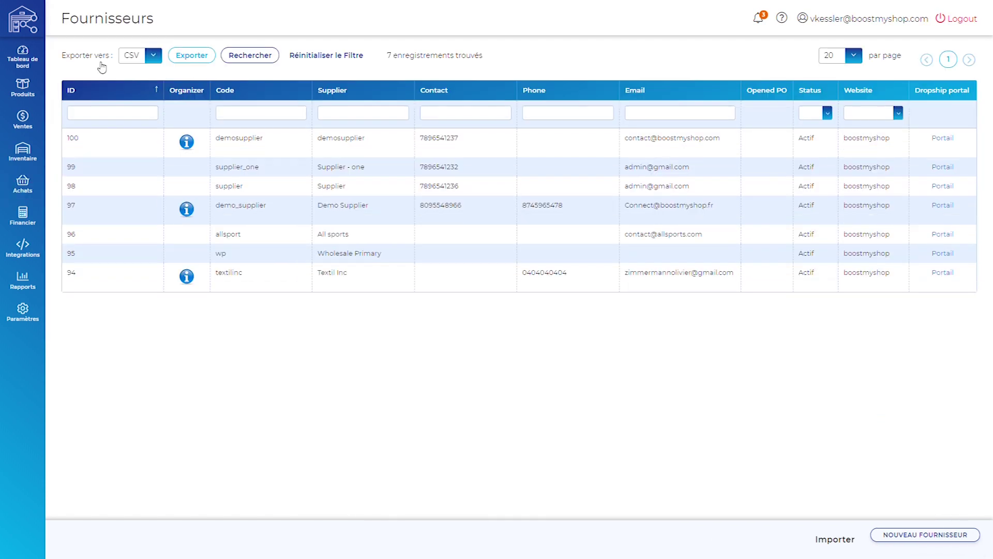
pyautogui.click(670, 215)
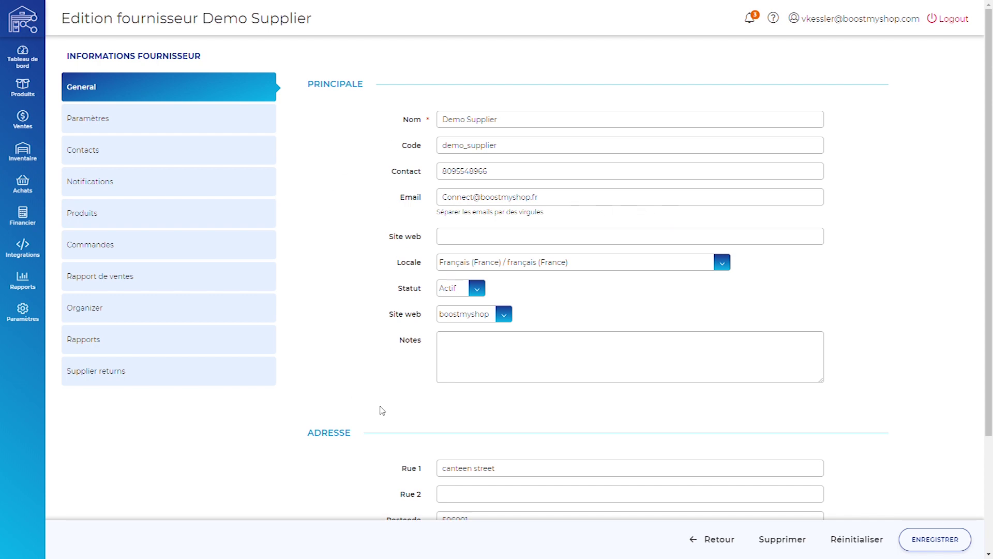
pyautogui.click(127, 129)
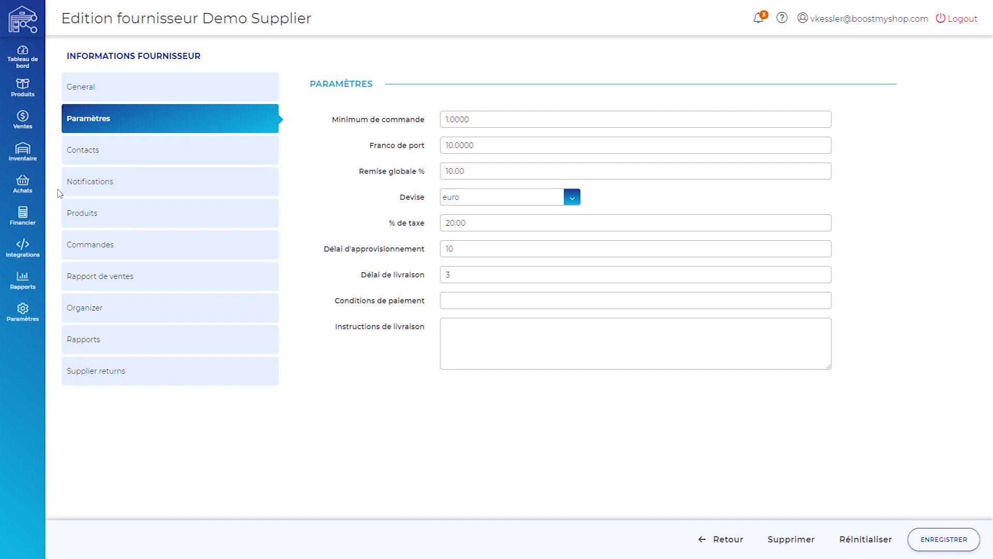
# - View the replenishment needs (Réapprovisionnement), followed by the list of supplier orders
pyautogui.click(21, 188)
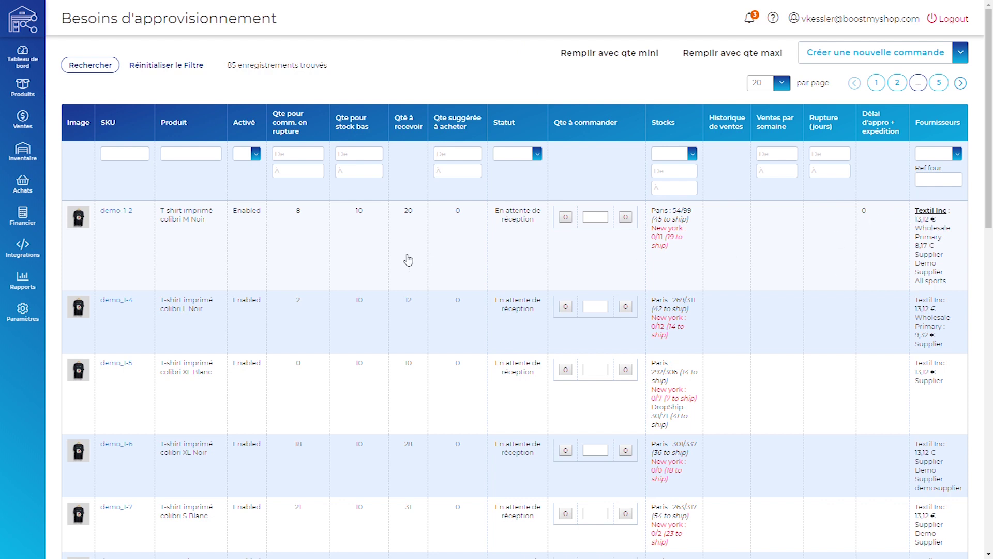
pyautogui.click(22, 191)
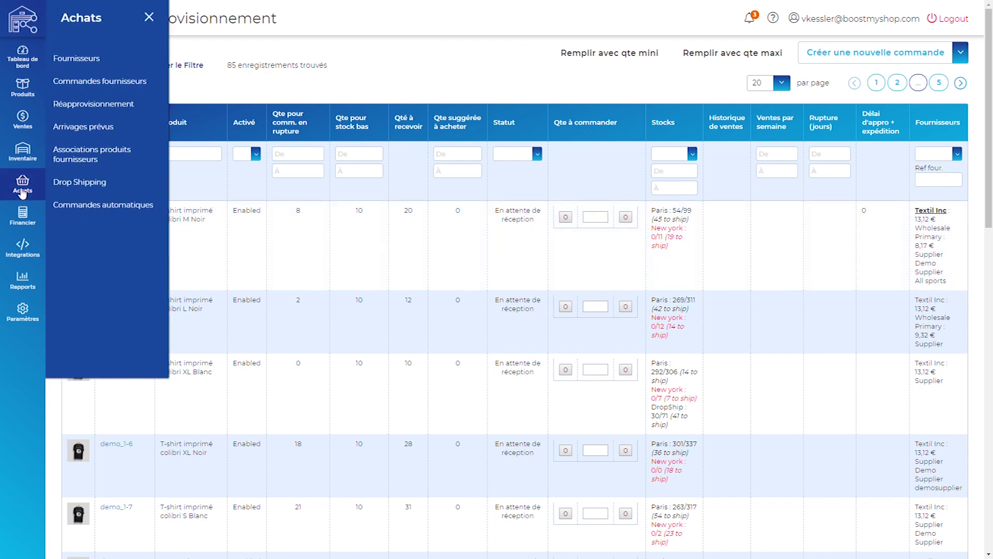
pyautogui.click(108, 91)
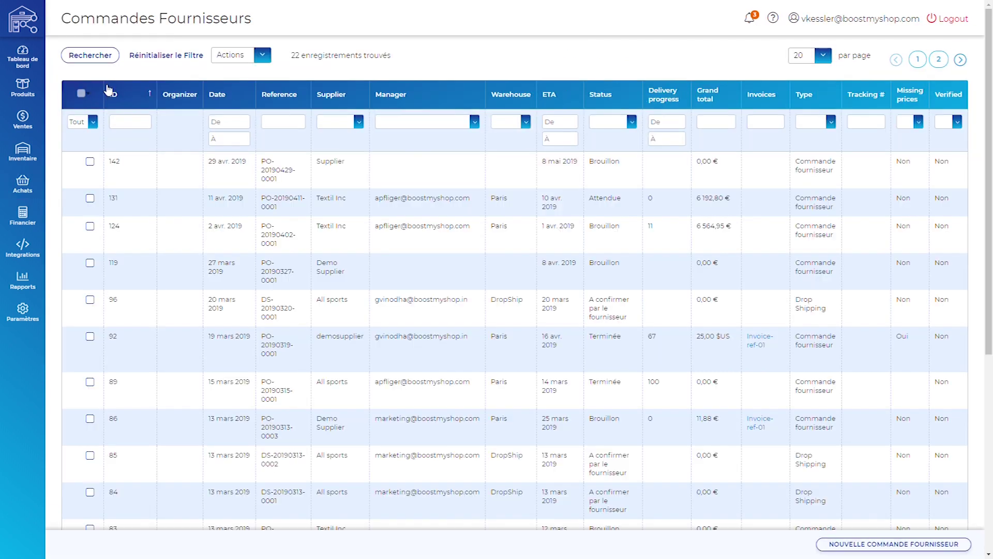
# - Open the Textil Inc supplier order dated 11 April 2019 and review its costs, delivery details and ordered products
pyautogui.click(575, 210)
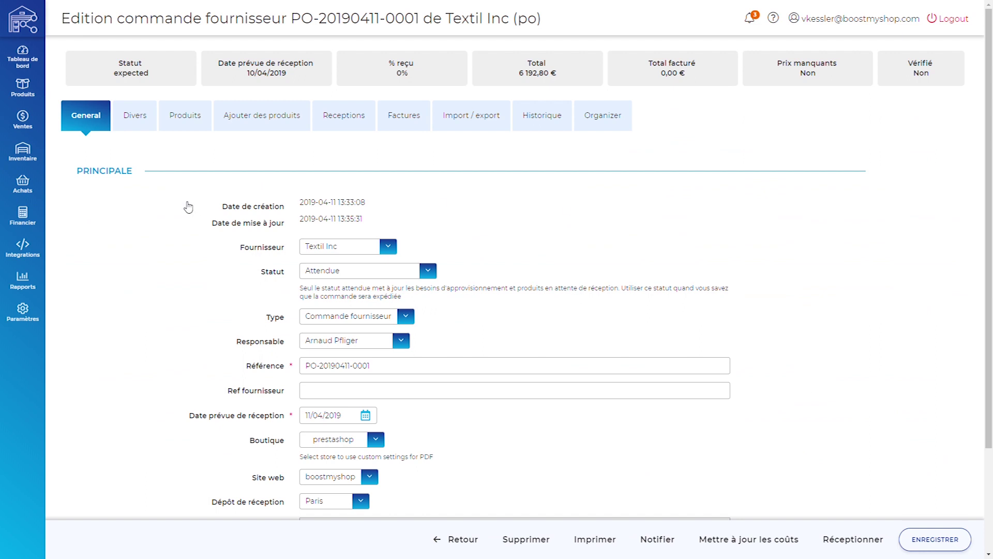
pyautogui.click(137, 120)
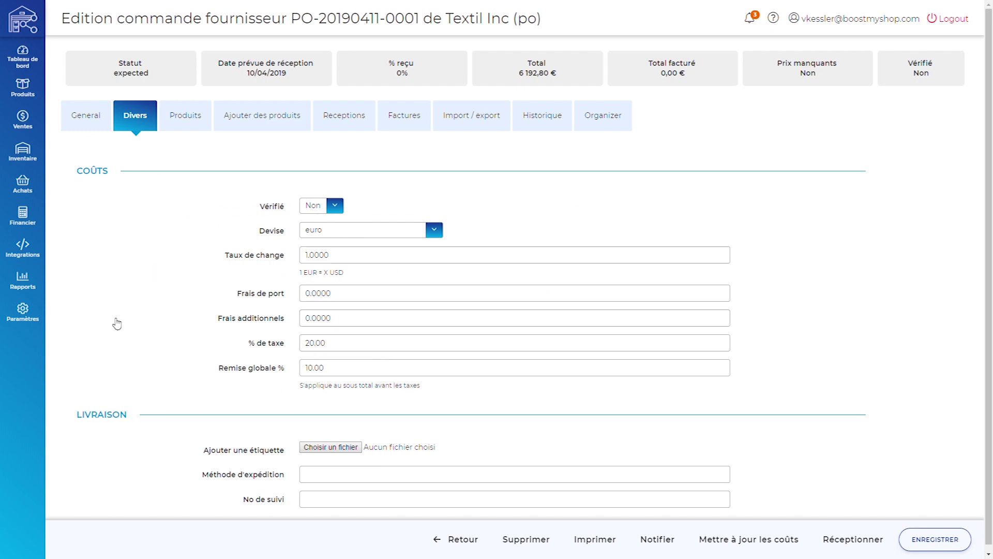
pyautogui.click(188, 127)
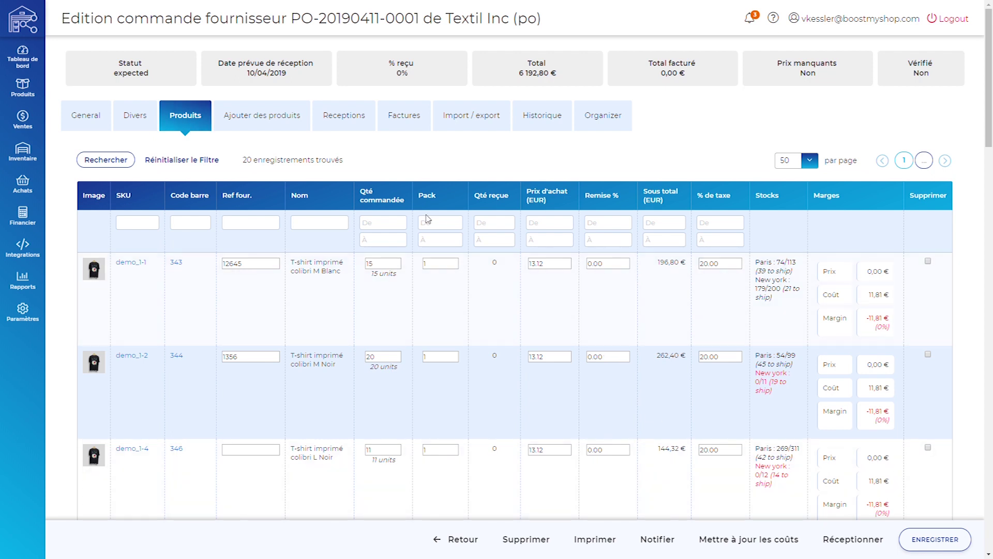
pyautogui.moveTo(236, 264); pyautogui.dragTo(204, 277)
# - Receive the full remaining quantities of demo_1-1, demo_1-2 and demo_1-4 on the supplier order, save the reception and check the received percentage
pyautogui.click(867, 543)
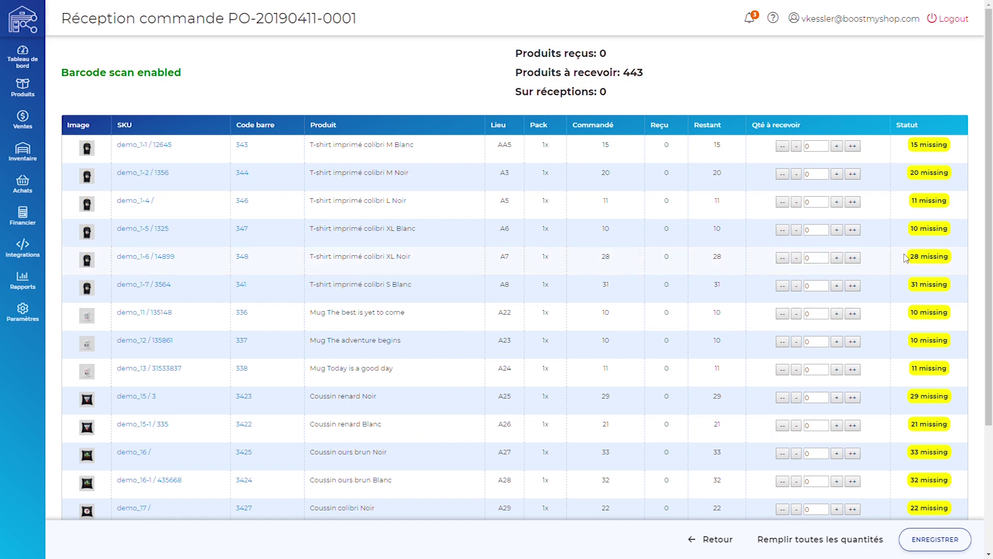
pyautogui.click(852, 146)
pyautogui.click(853, 174)
pyautogui.click(852, 202)
pyautogui.click(939, 538)
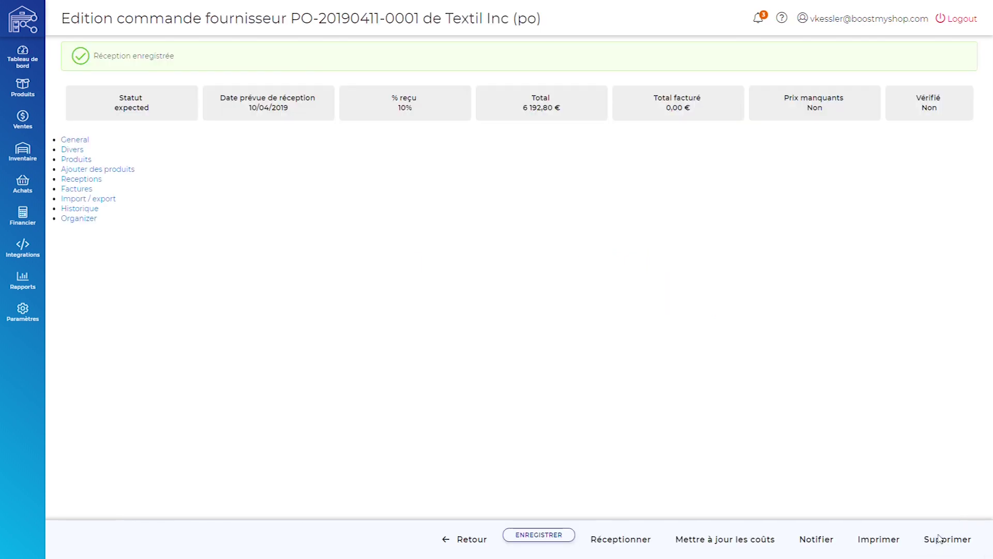
pyautogui.moveTo(419, 114); pyautogui.dragTo(384, 110)
pyautogui.click(557, 246)
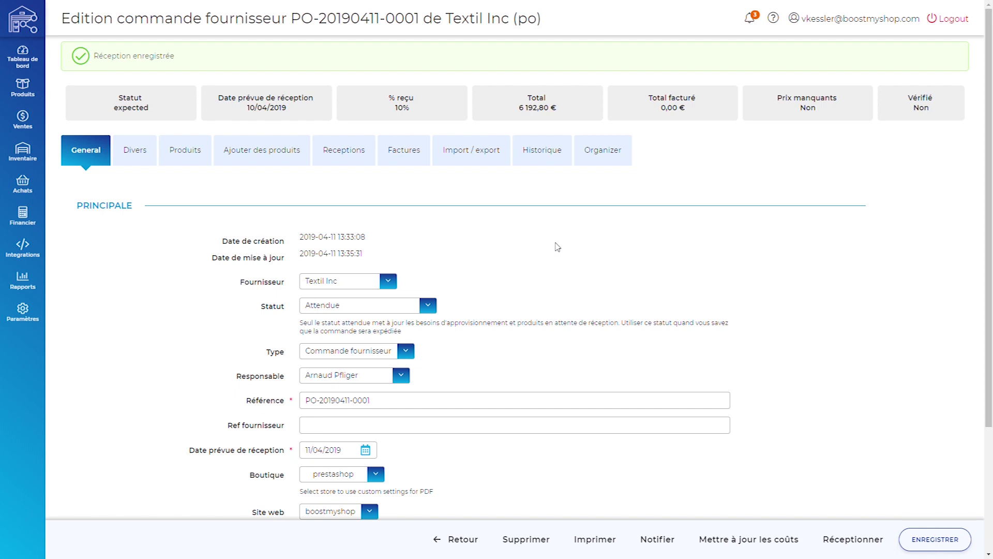
# - View the products awaiting reception from suppliers (Arrivages prévus)
pyautogui.click(24, 186)
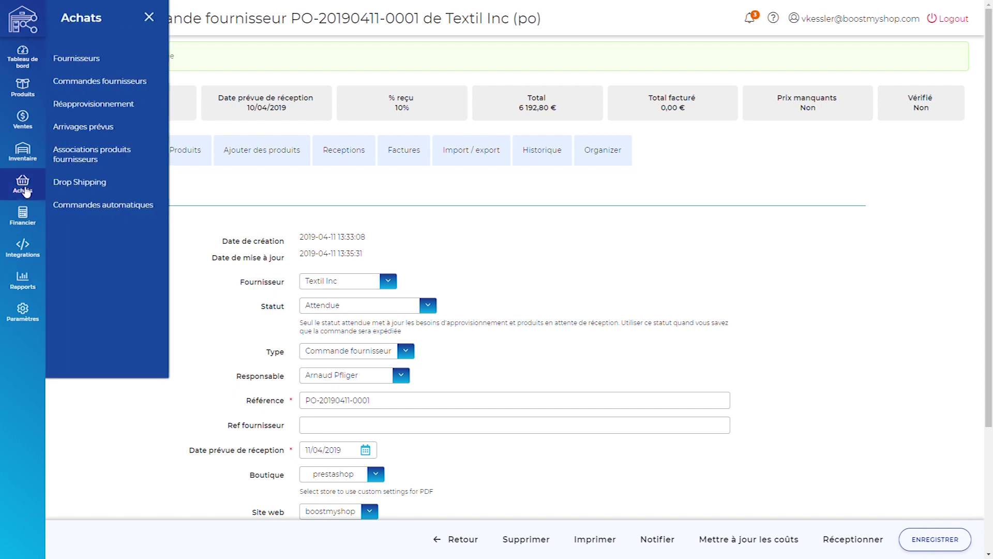
pyautogui.click(90, 131)
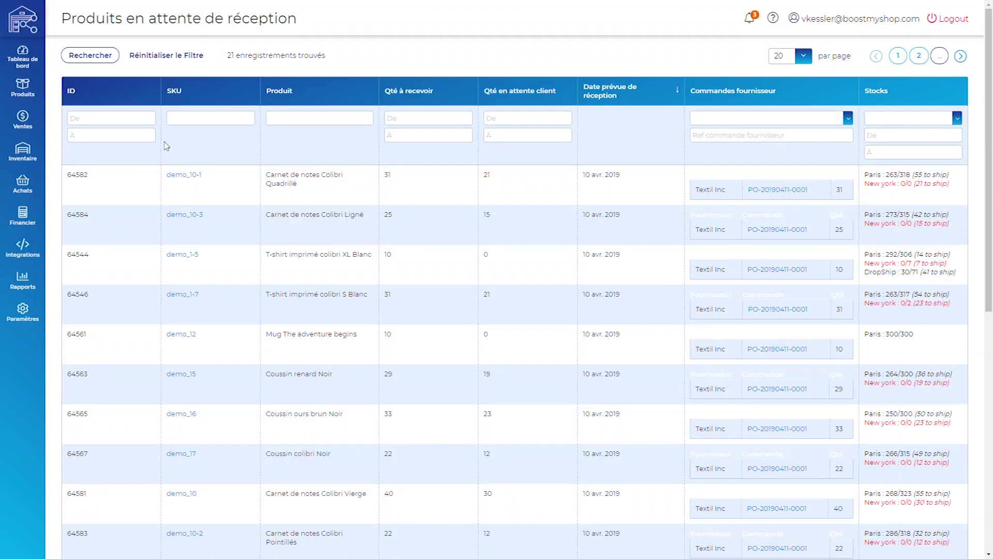
# - Open order preparation (Préparation de commandes), compare the in-stock, partial and blocked orders, and return to the in-stock orders
pyautogui.click(30, 127)
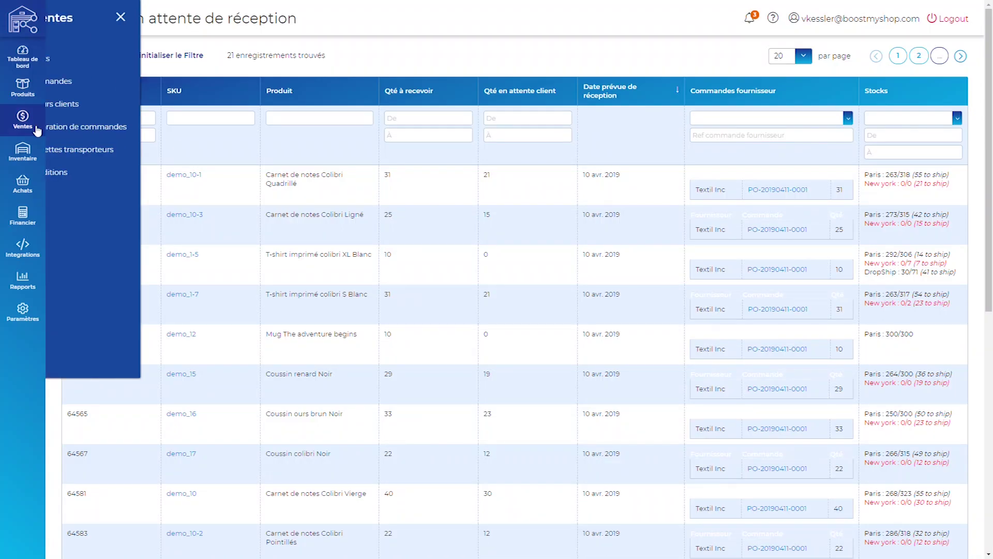
pyautogui.click(105, 127)
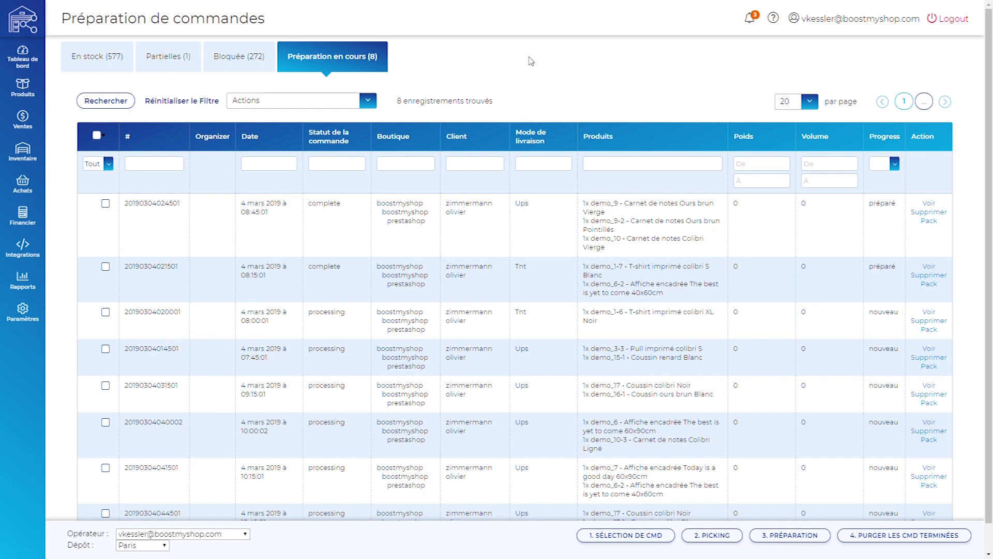
pyautogui.click(111, 57)
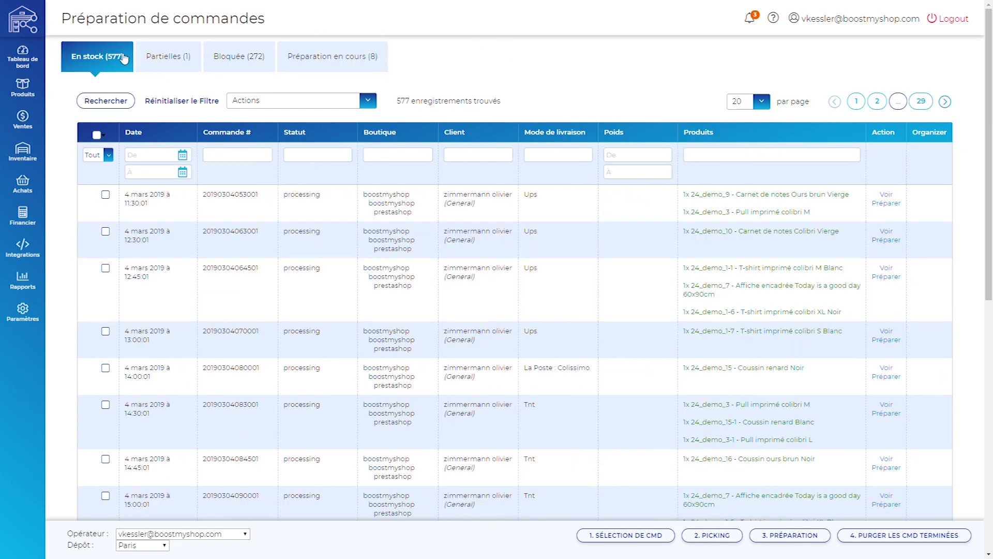
pyautogui.click(169, 62)
pyautogui.click(233, 61)
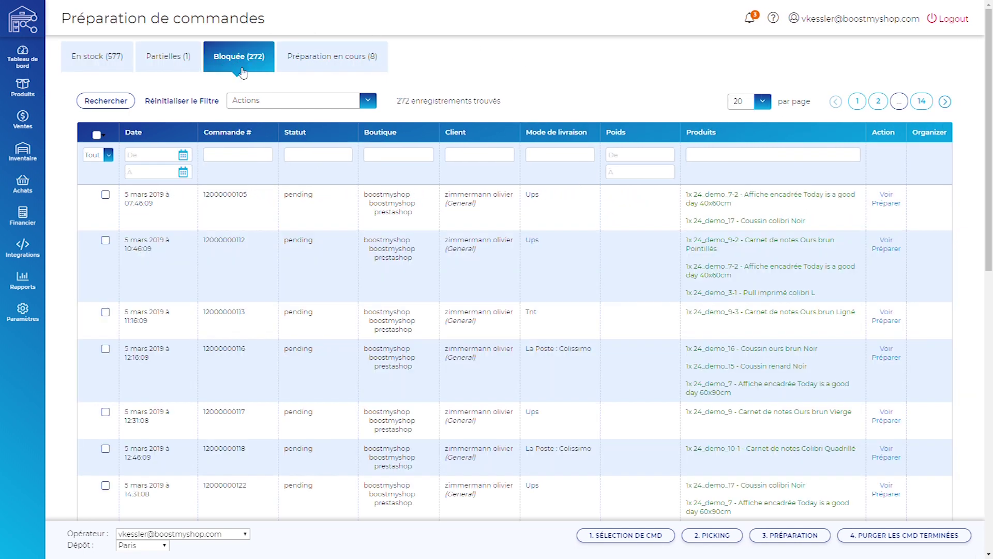
pyautogui.click(189, 63)
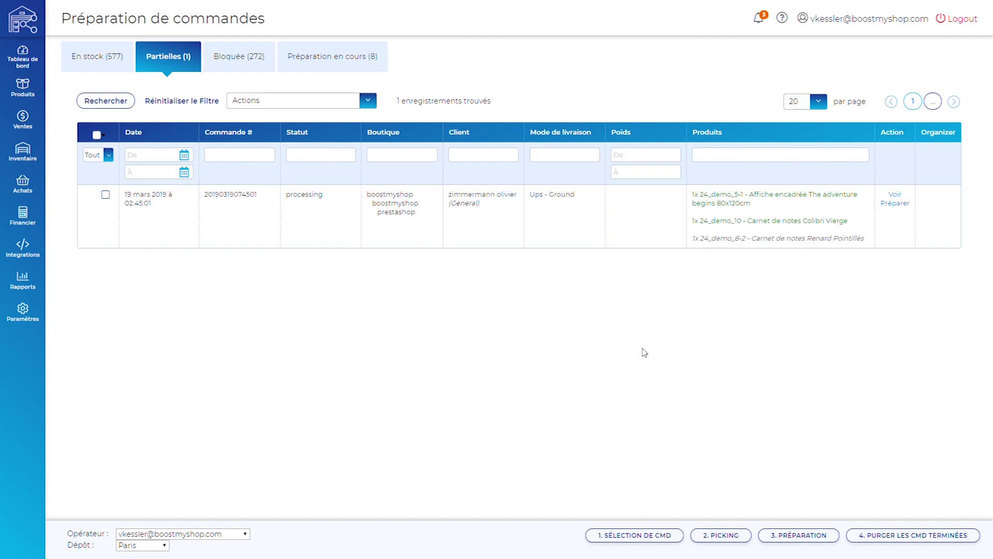
pyautogui.click(106, 72)
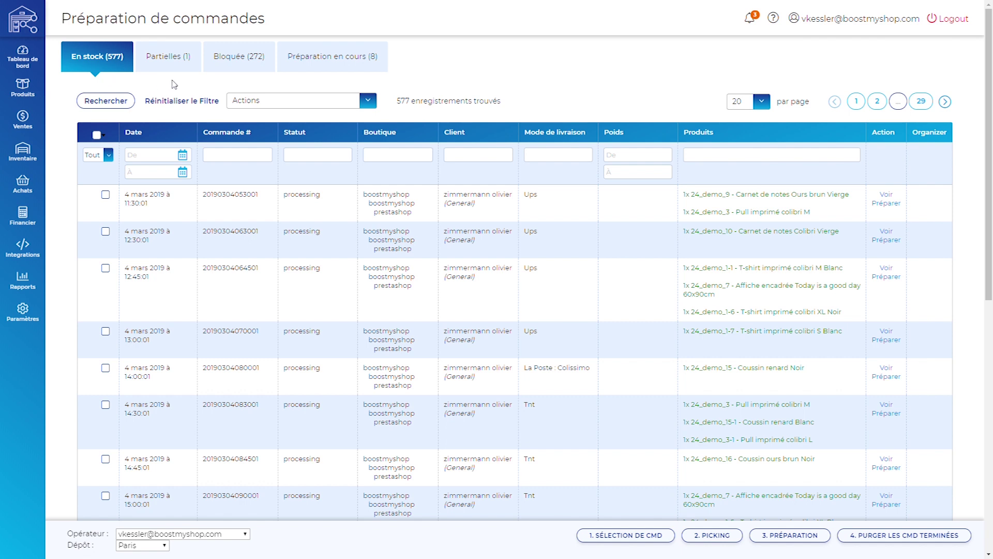
pyautogui.click(176, 65)
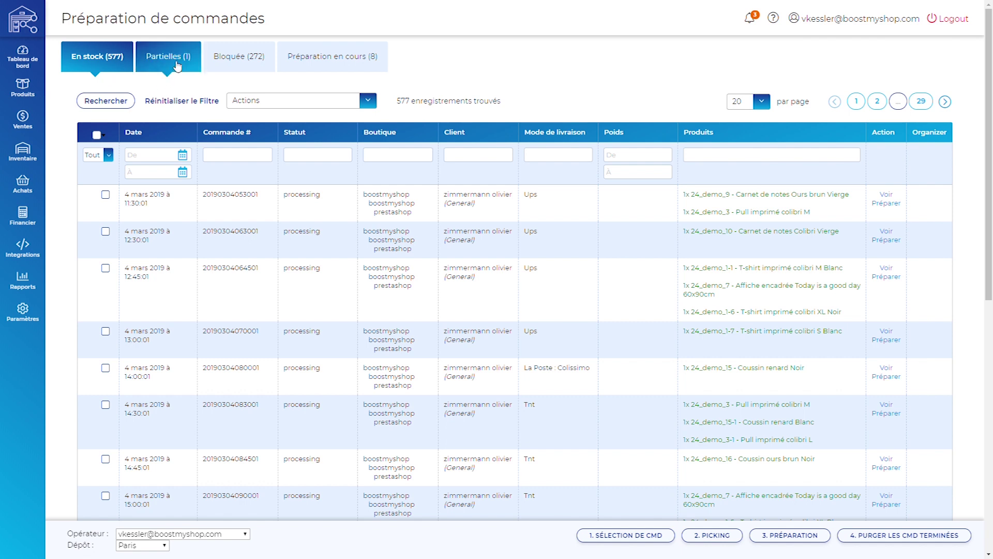
pyautogui.click(117, 61)
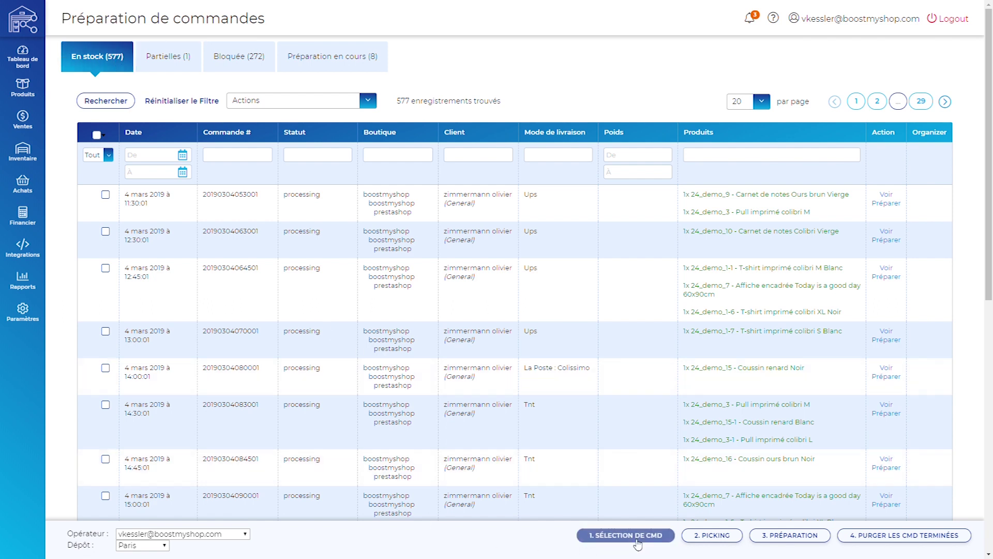
# - Generate the picking list PDF for the orders in preparation and review its global list and the first individual order sheet
pyautogui.click(722, 538)
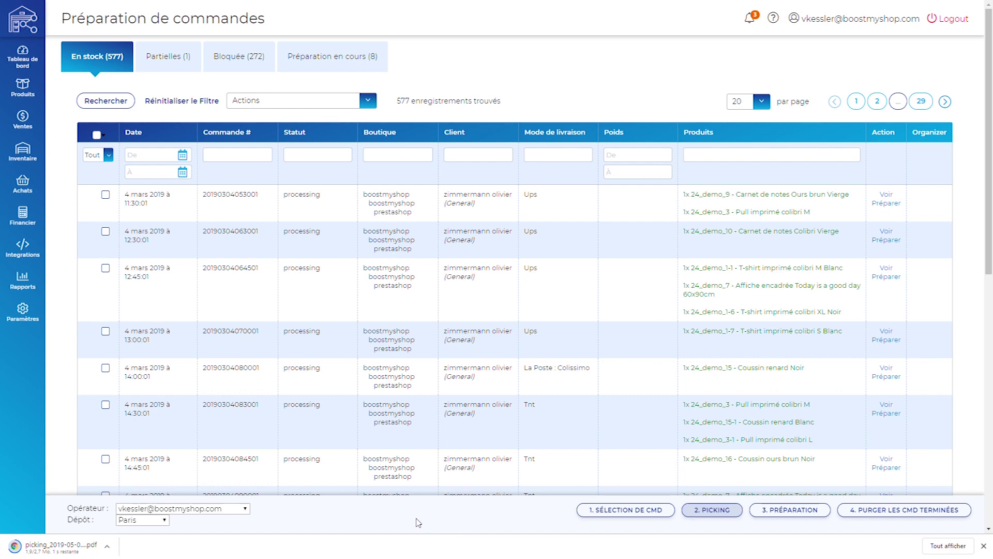
pyautogui.click(81, 547)
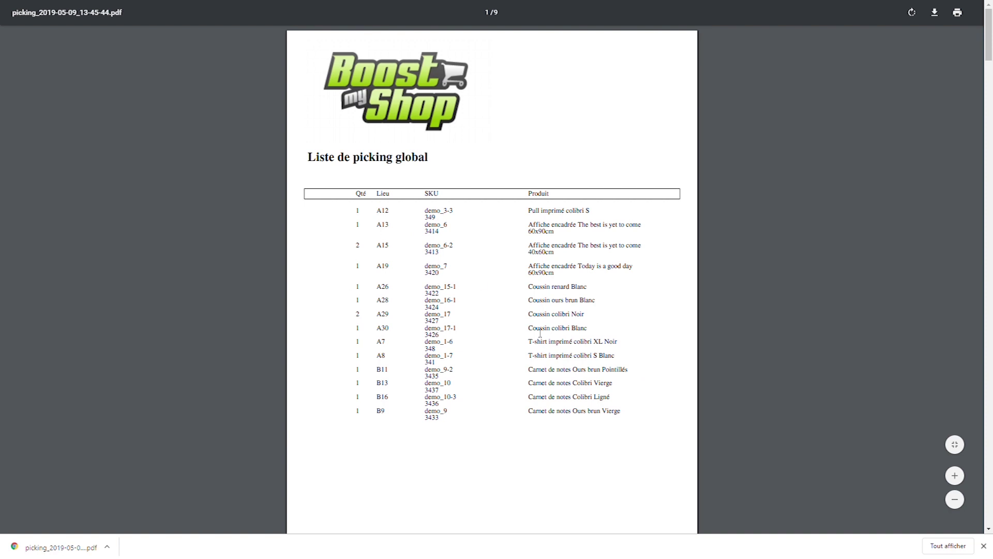
pyautogui.scroll(-10, 540, 333)
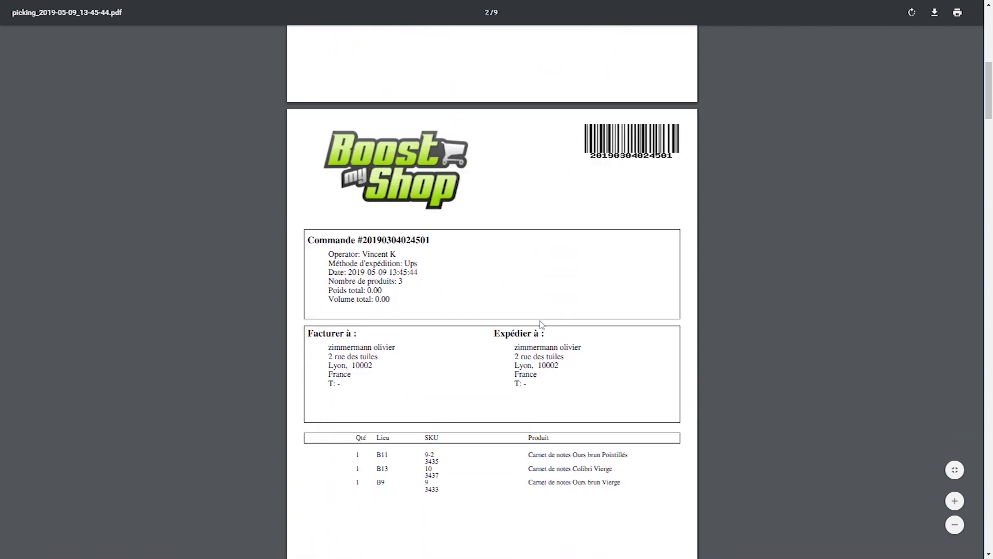
pyautogui.scroll(-1, 540, 324)
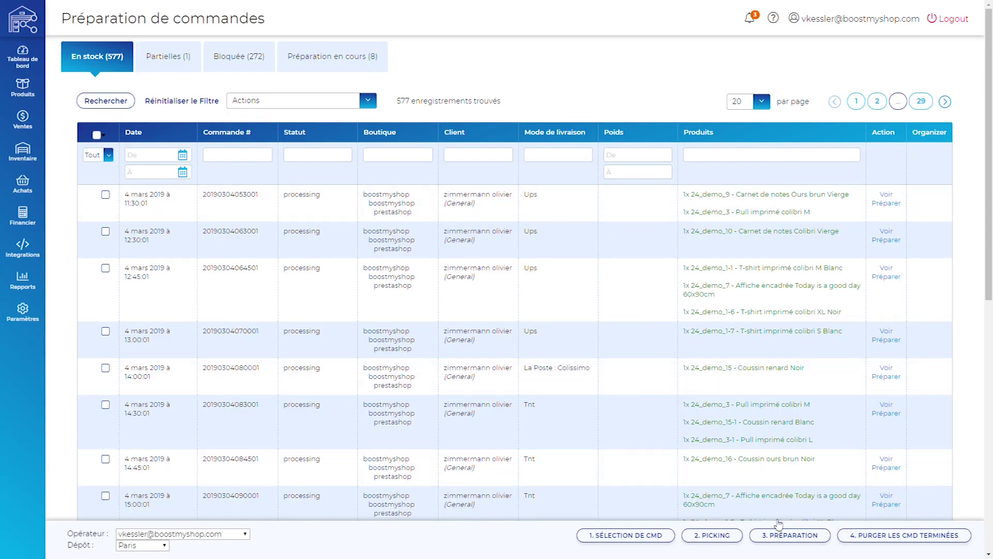
# - Prepare the Tnt order for one T-shirt imprimé colibri XL Noir in full, set its total weight to 3.12 and validate the preparation
pyautogui.click(787, 538)
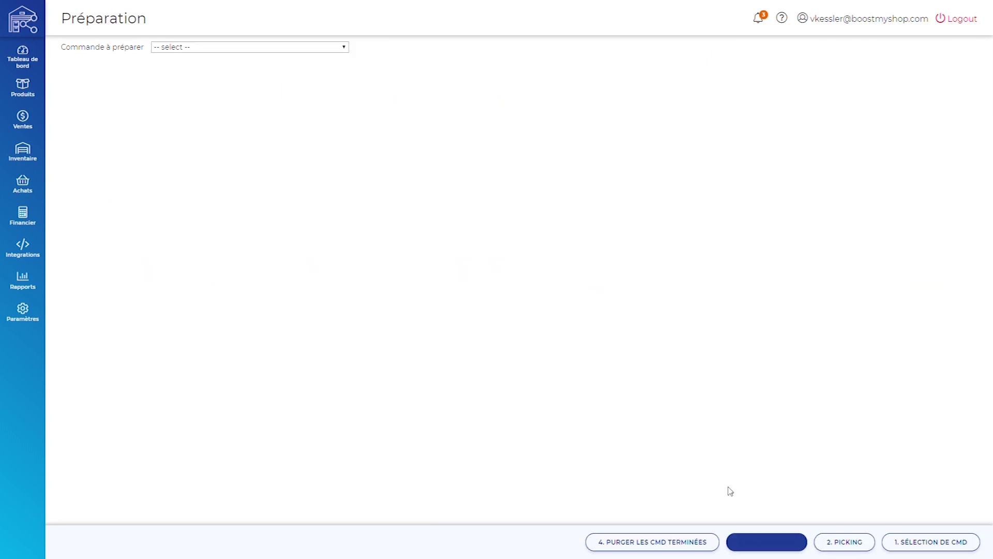
pyautogui.click(297, 88)
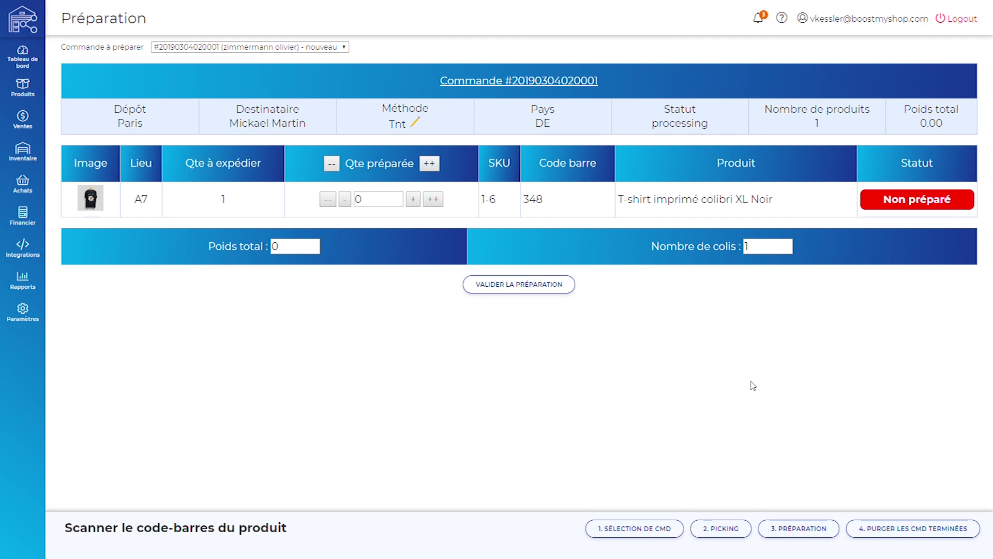
pyautogui.click(435, 200)
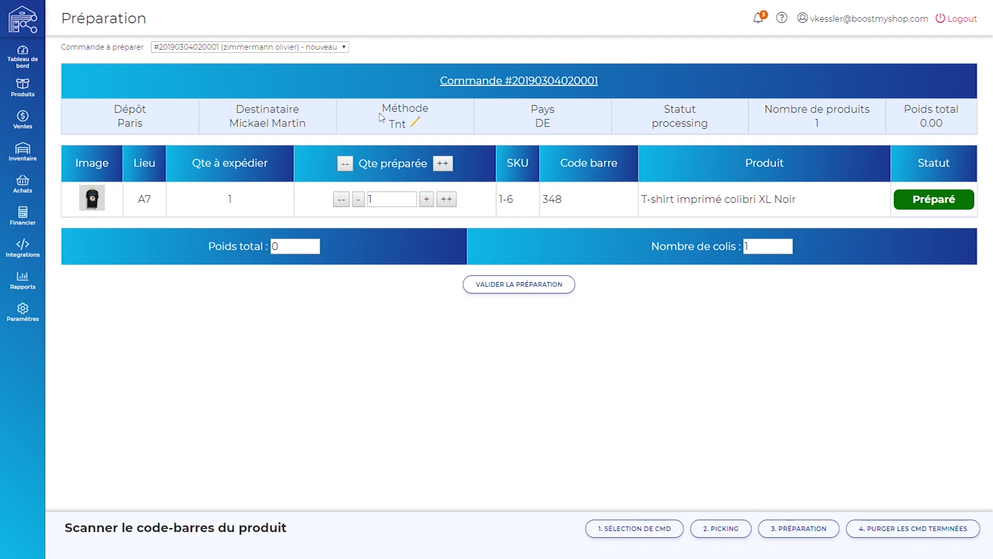
pyautogui.click(282, 246)
pyautogui.write('3.12')
pyautogui.click(526, 285)
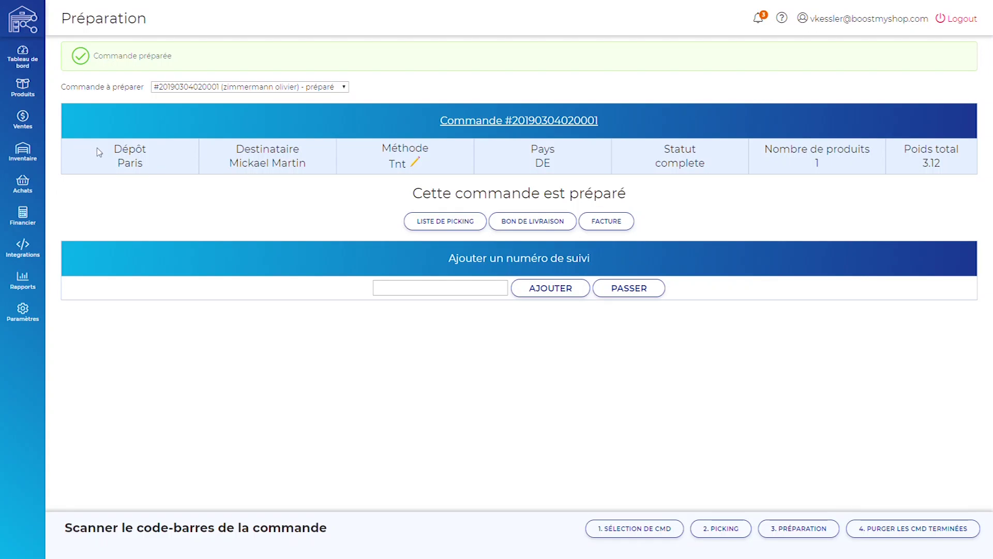
# - Open Drop Shipping under purchasing (Achats) and view the orders eligible for drop shipping
pyautogui.click(34, 194)
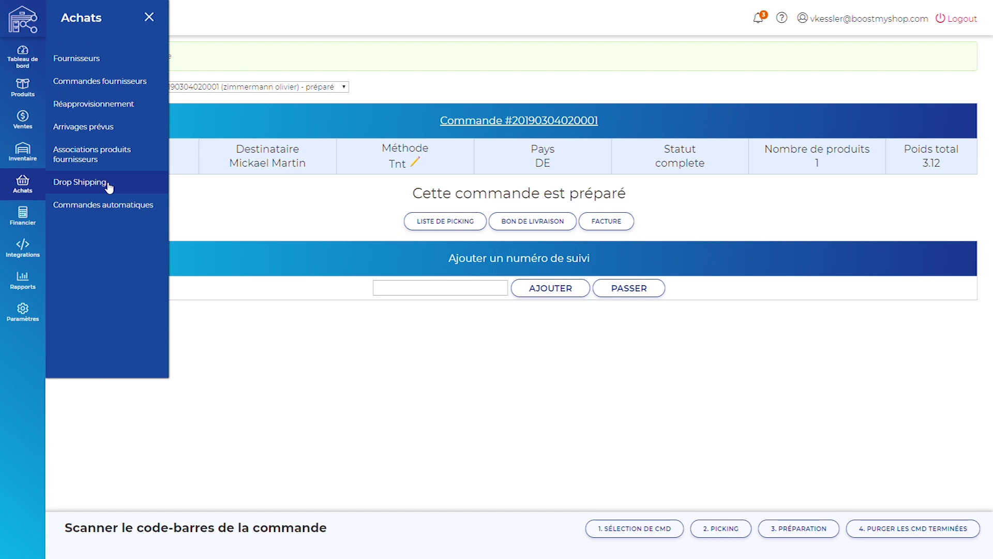
pyautogui.click(80, 182)
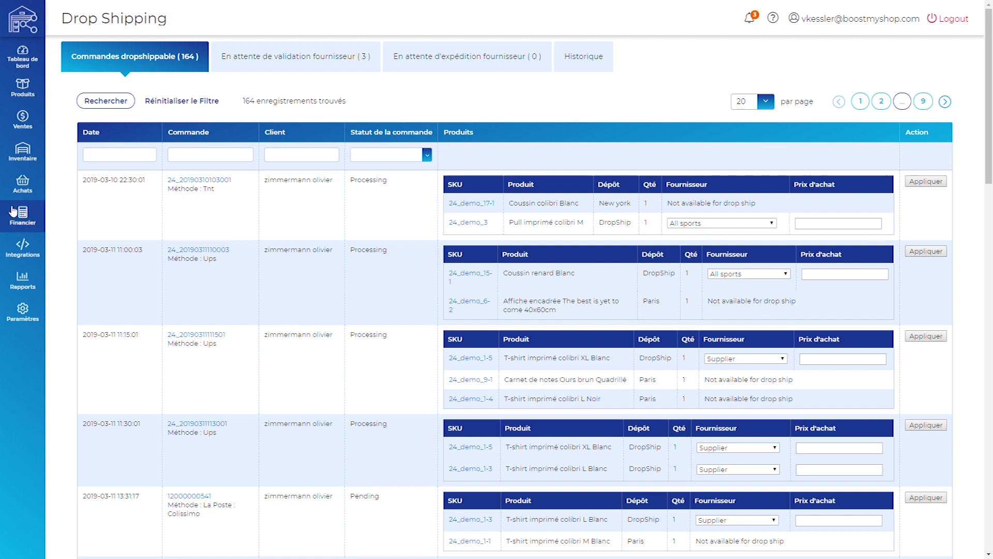
# - Open the product return (RMA) containing Carnet de notes Renard Pointillés and T-shirt imprimé colibri S Noir, and review its general information and articles
pyautogui.click(21, 122)
pyautogui.click(97, 108)
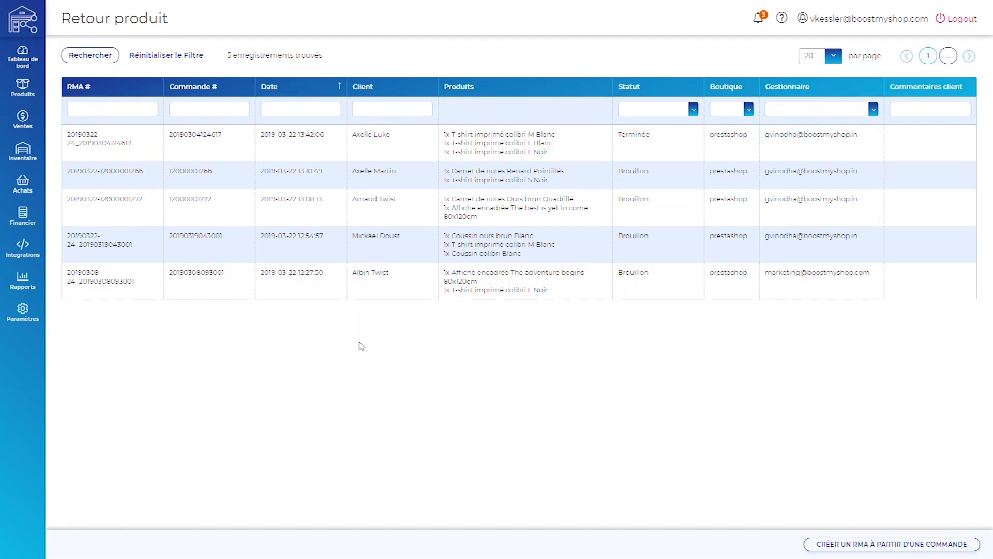
pyautogui.click(585, 179)
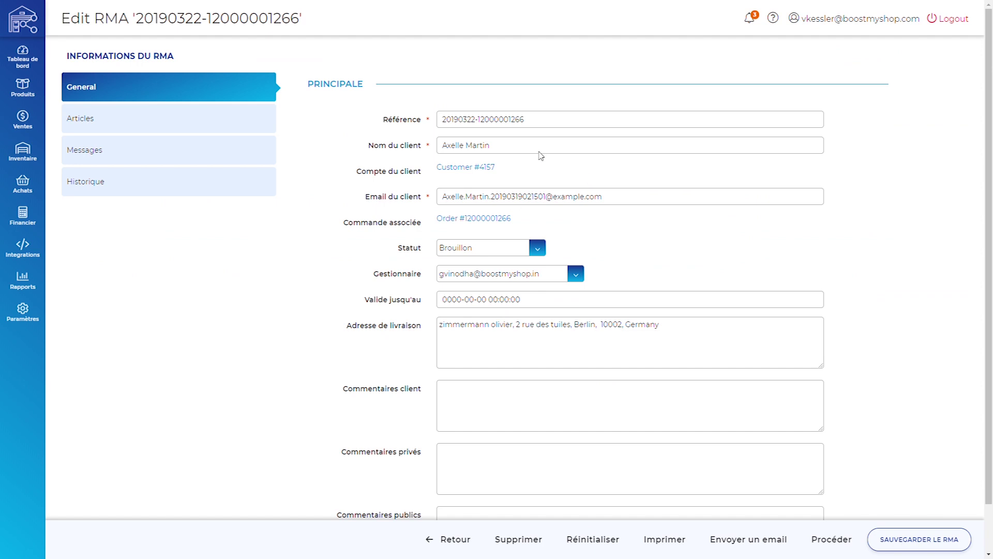
pyautogui.click(174, 129)
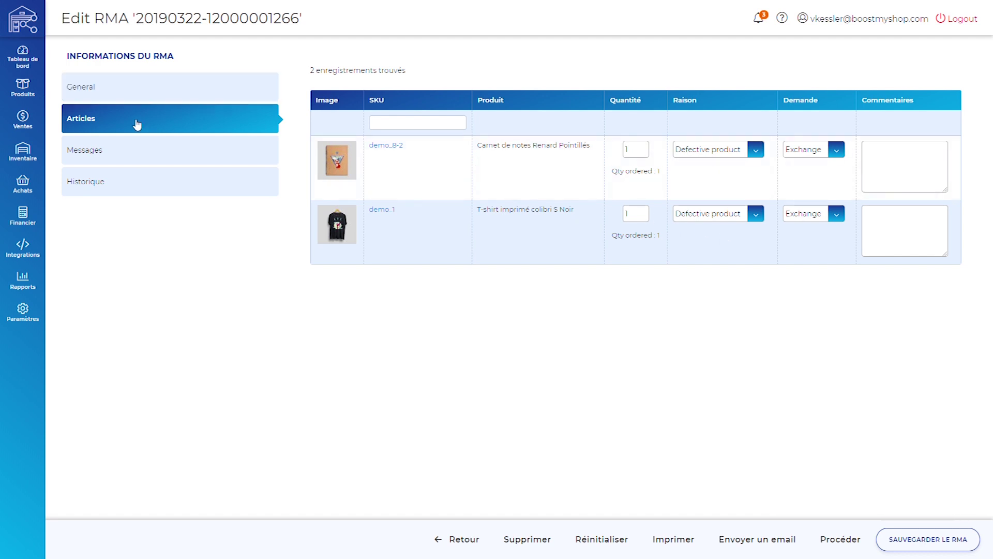
# - Process the return as an exchange, replacing Carnet de notes Renard Pointillés with Luma Analog Watch, and create the exchange order
pyautogui.click(843, 544)
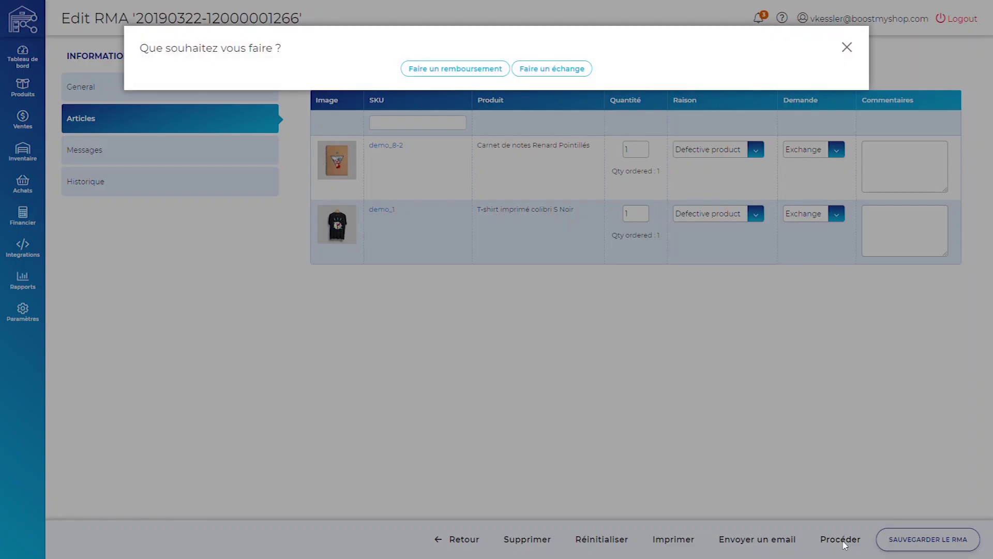
pyautogui.click(554, 74)
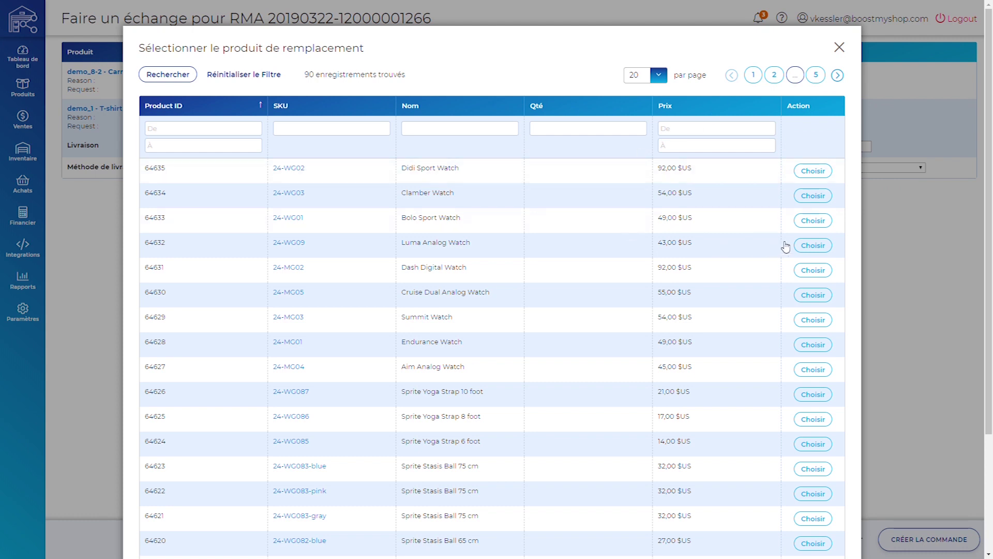
pyautogui.click(816, 245)
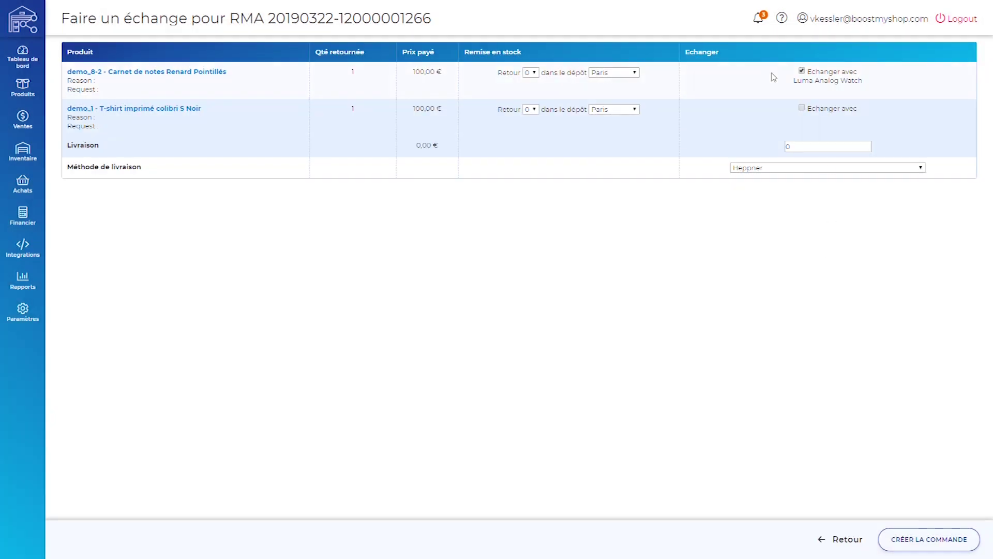
pyautogui.click(935, 542)
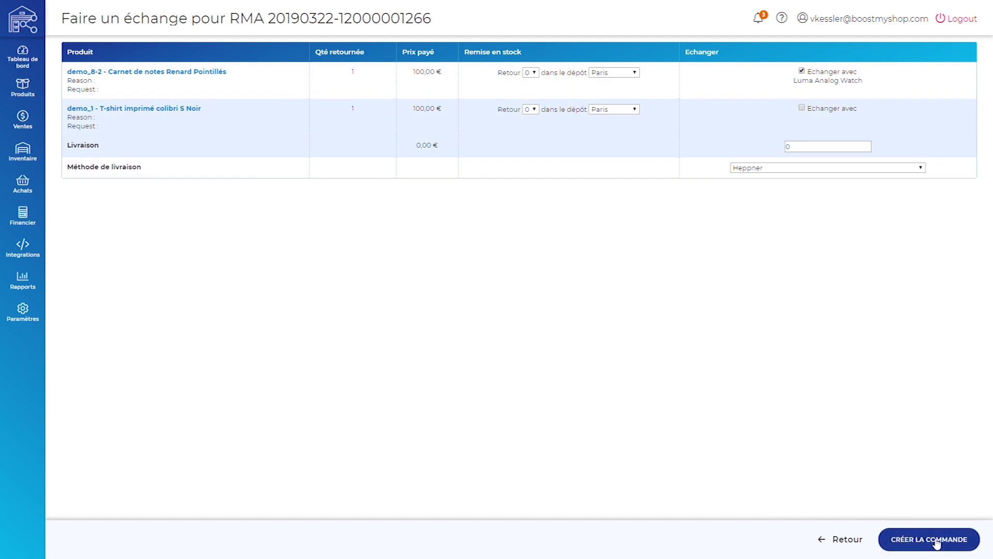